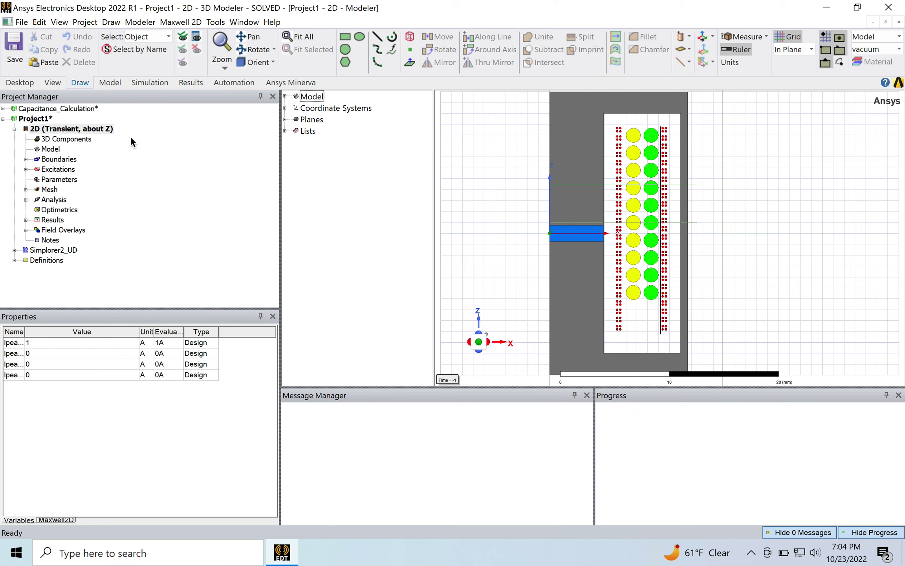
Switch the 2D design's solution type from Transient to Electrostatic, keeping cylindrical about Z.
right_click(103, 129)
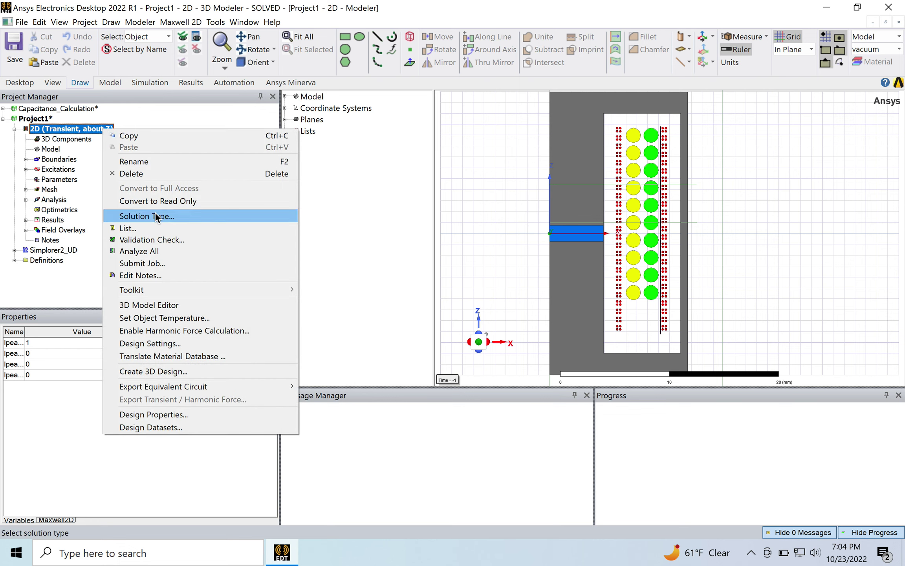
click(160, 216)
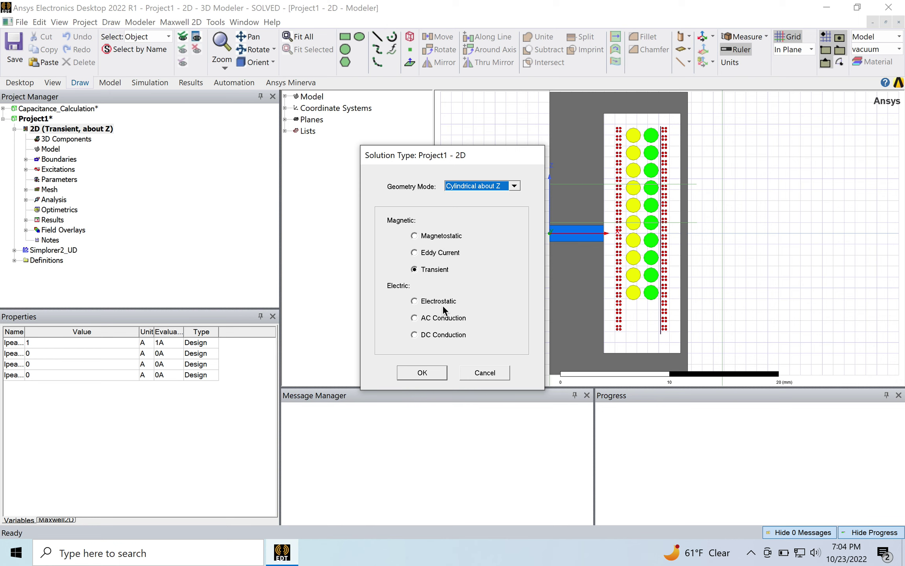
click(438, 301)
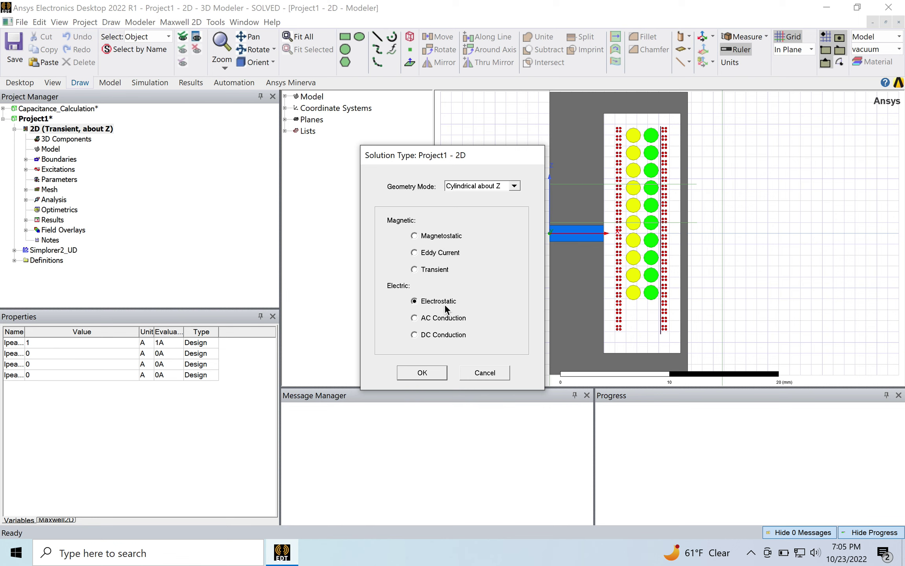
click(431, 376)
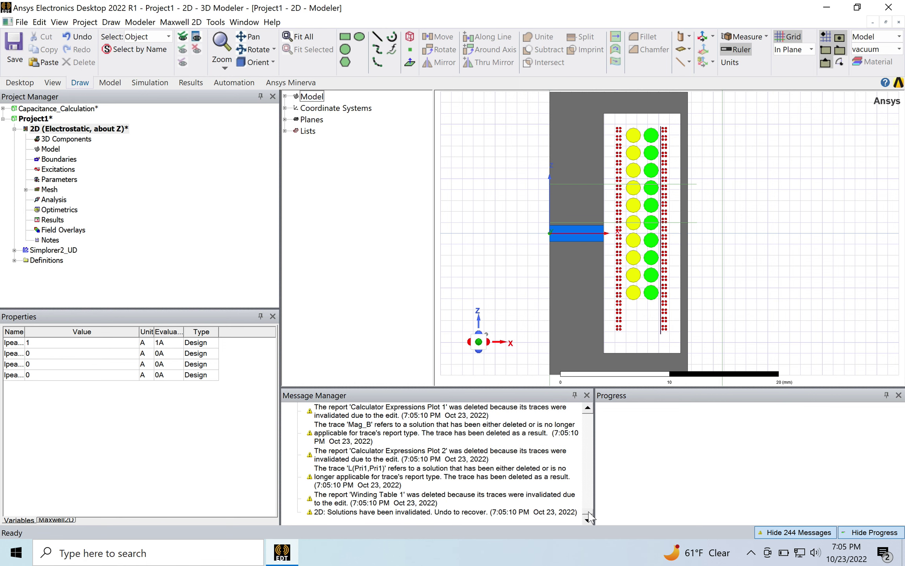
Clear the Project1 messages in the Message Manager.
drag(590, 518, 586, 388)
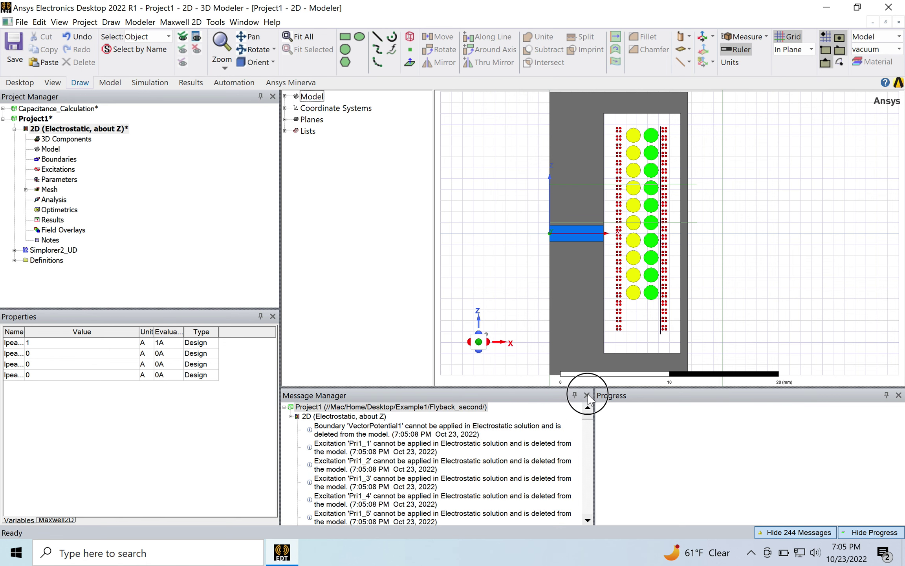
click(336, 407)
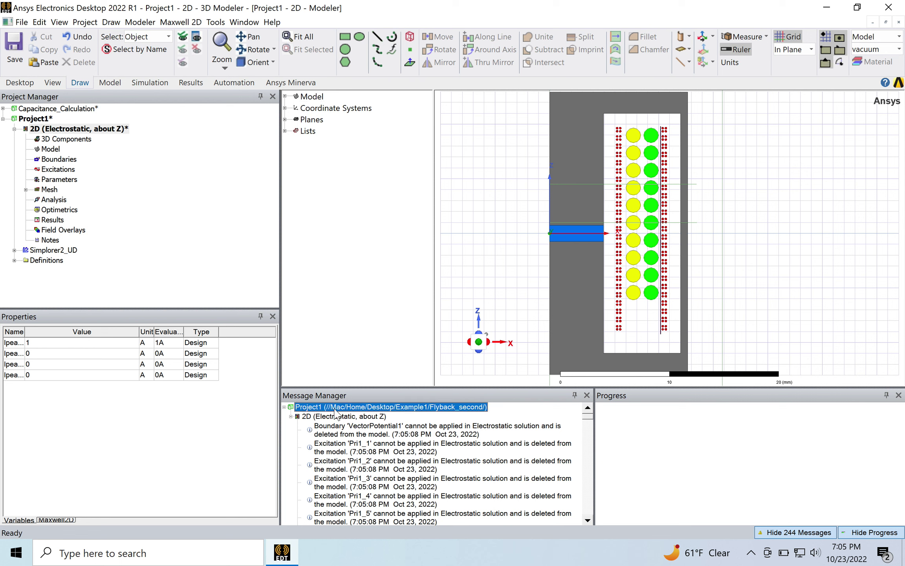
right_click(336, 408)
key(Escape)
Delete the Length1 mesh operation from the Mesh list.
click(25, 189)
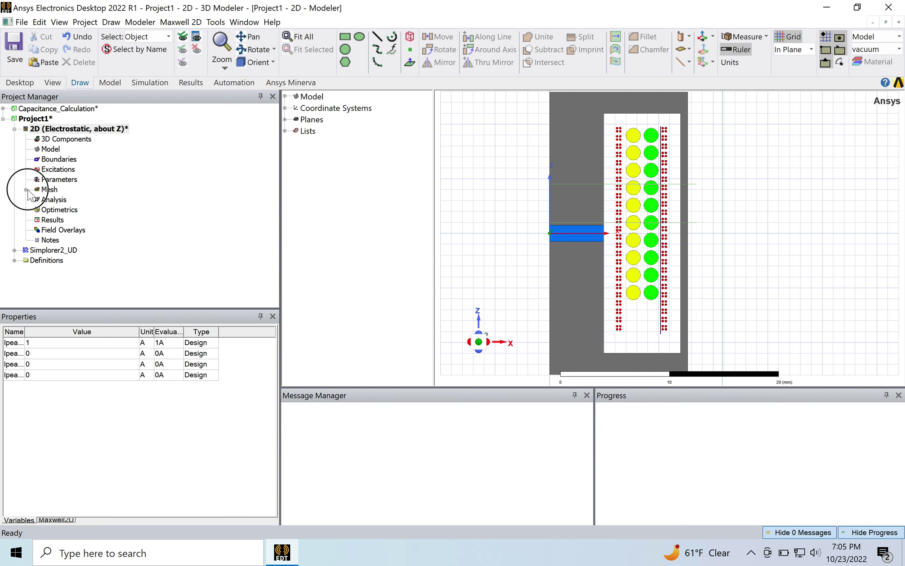
click(65, 199)
right_click(64, 199)
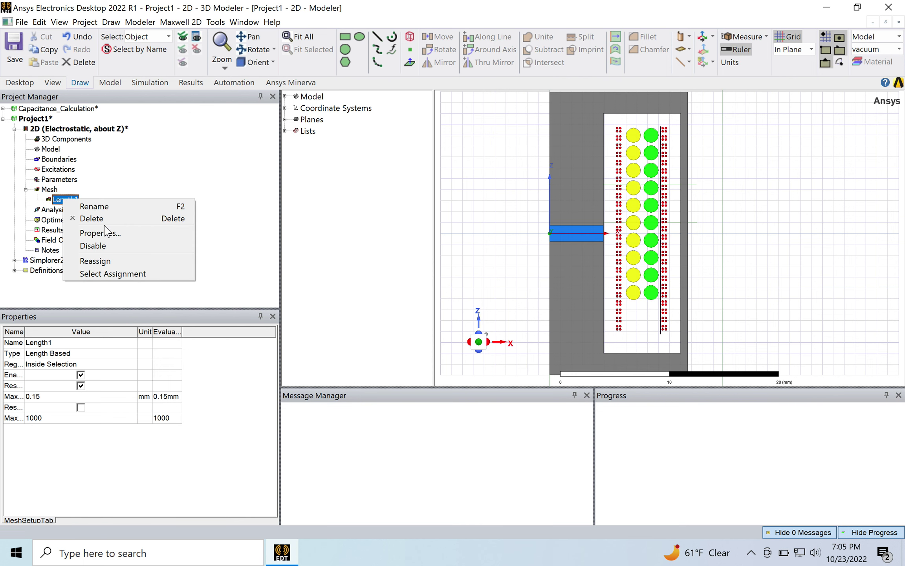
click(99, 219)
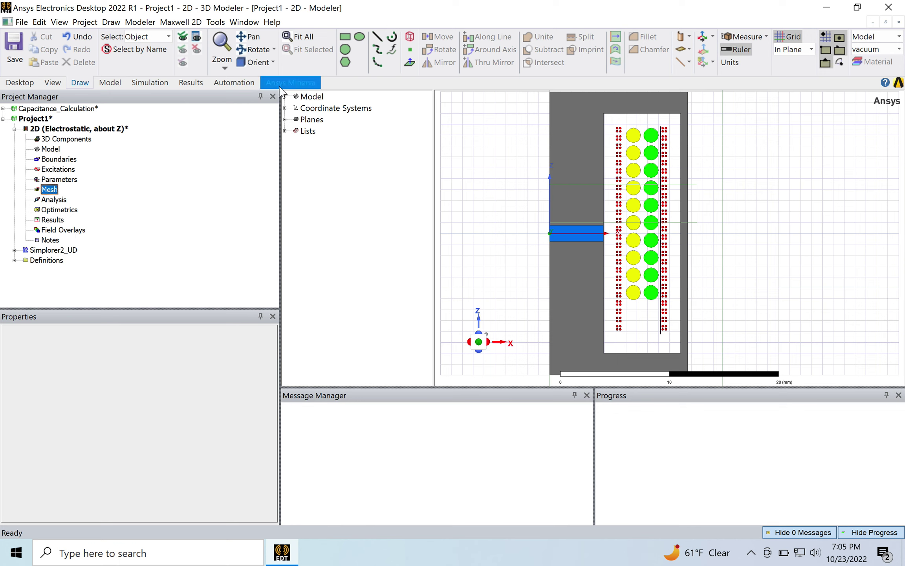
Open Maxwell Help from Help > Maxwell PDFs in Acrobat Reader.
click(274, 24)
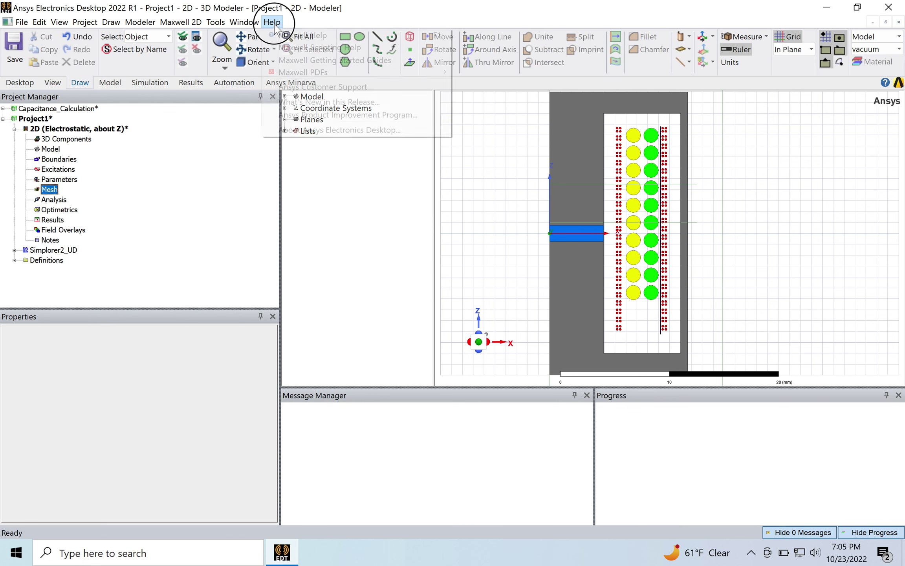
mouse_move(447, 73)
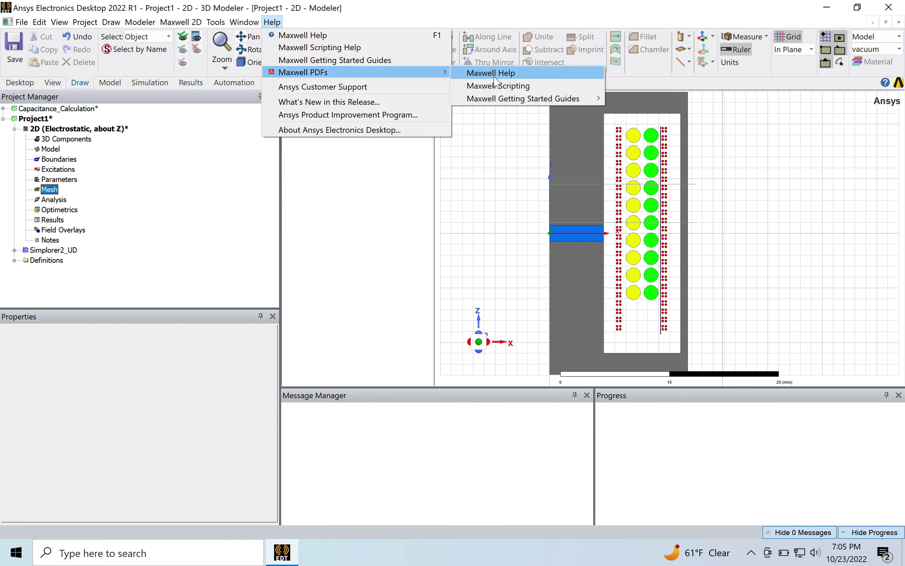
click(494, 75)
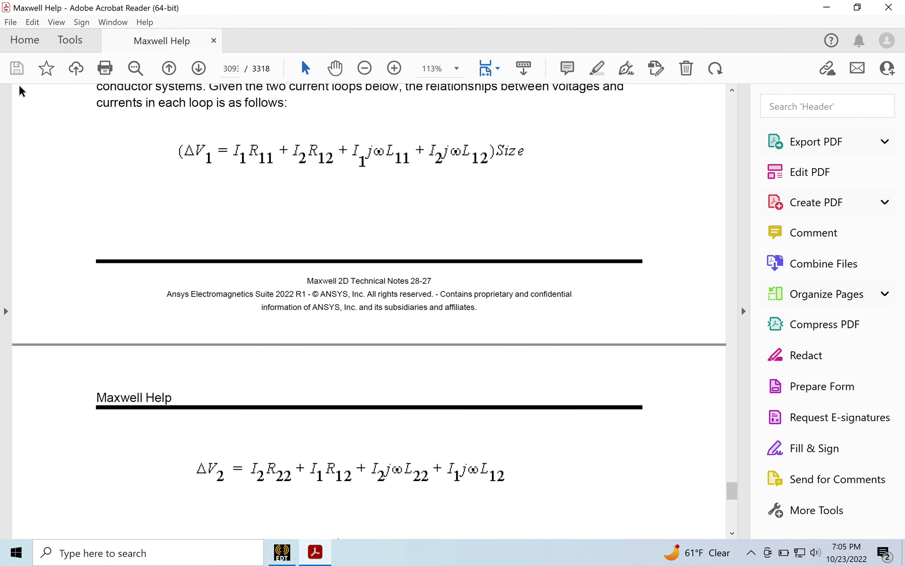
Show the Page Thumbnails panel and scroll its thumbnails to the first pages.
click(6, 311)
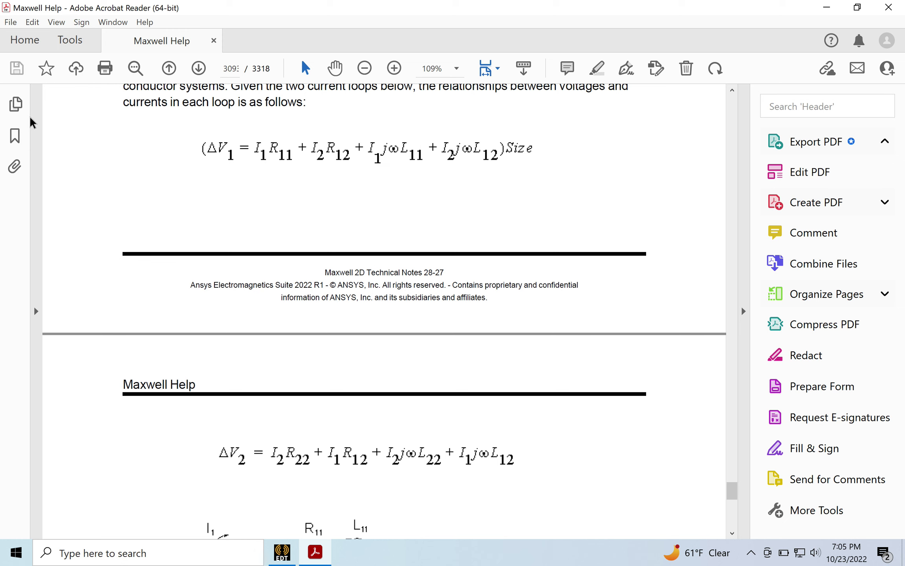
click(17, 105)
click(219, 496)
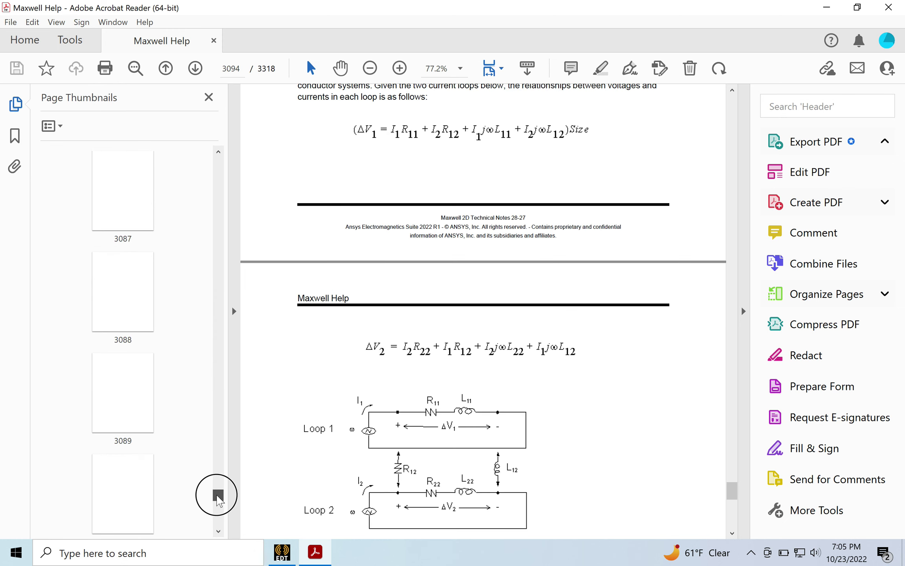
drag(219, 496, 219, 159)
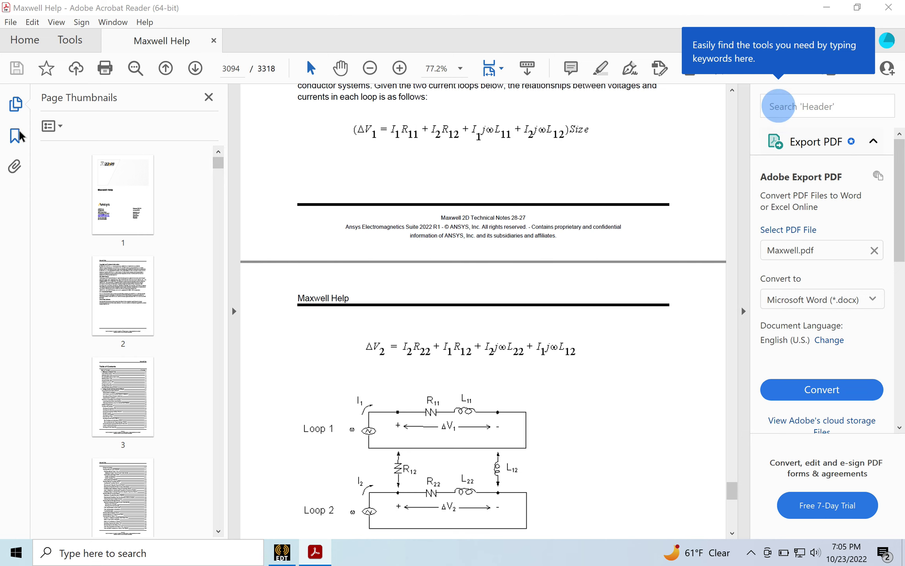
click(51, 127)
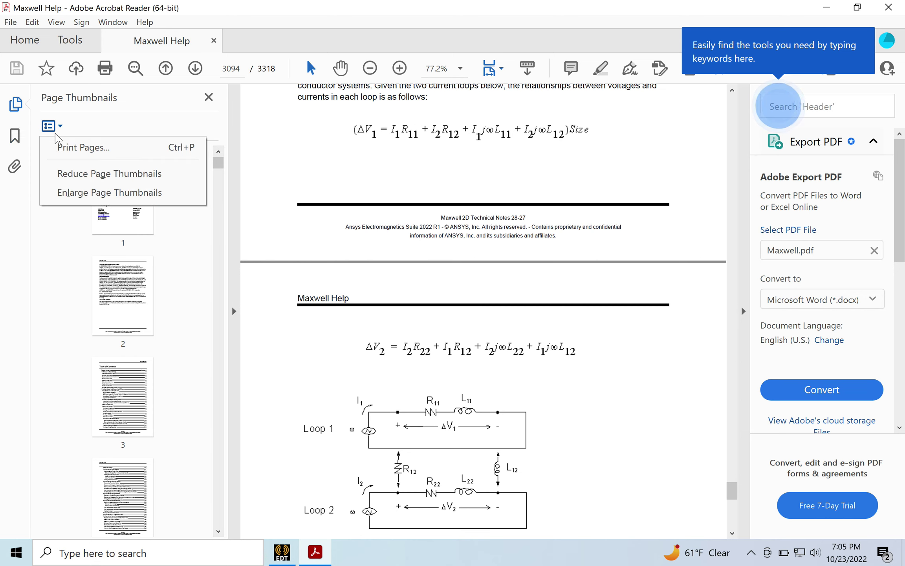
click(16, 104)
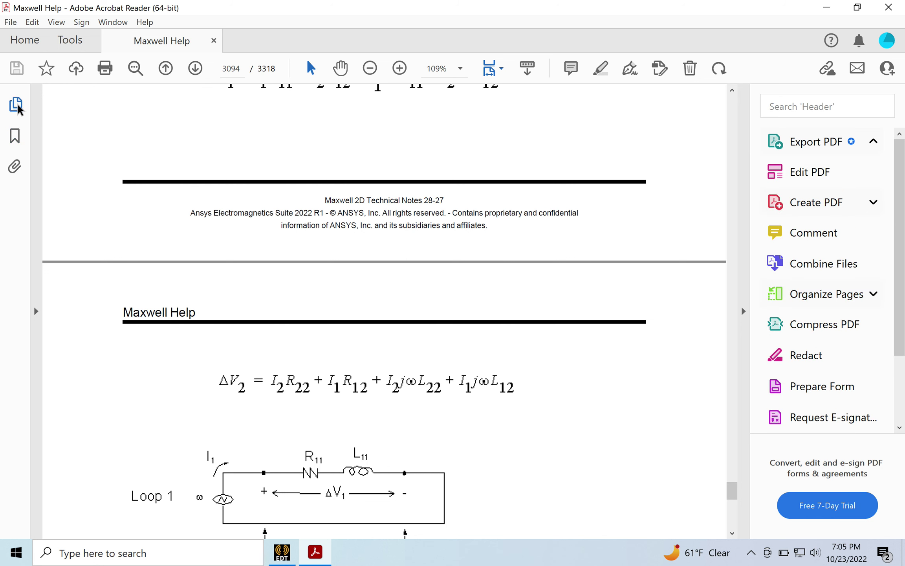
click(16, 105)
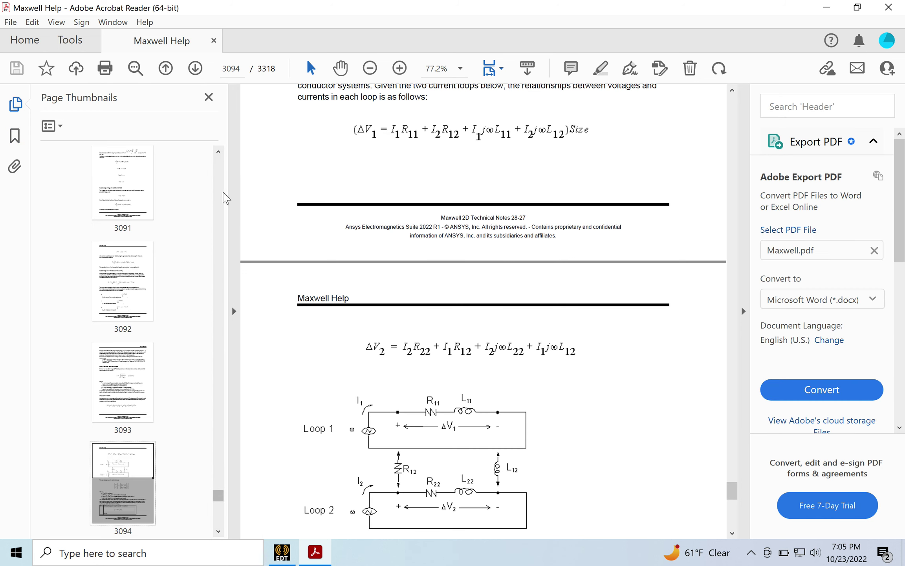
drag(219, 494, 230, 150)
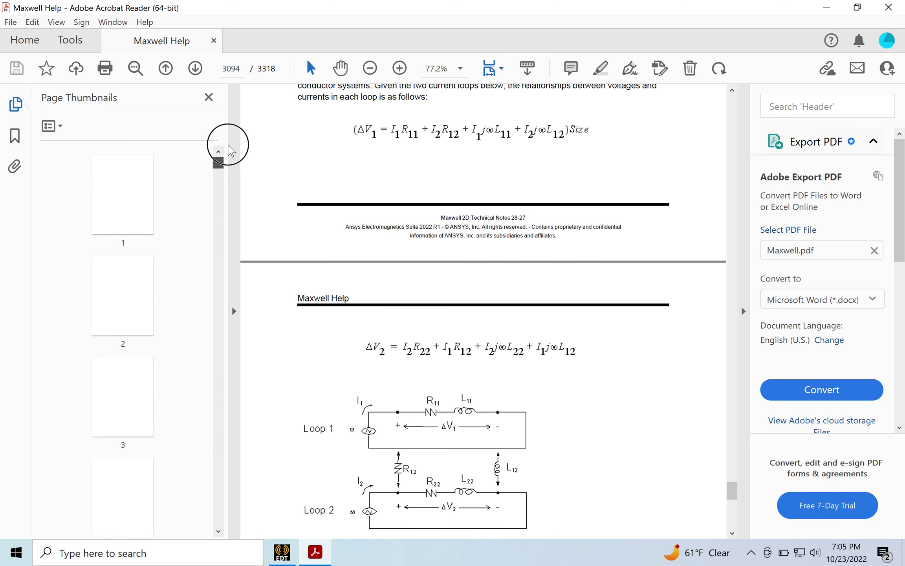
Page through the table of contents to page 7 and show the Attachments panel.
click(135, 413)
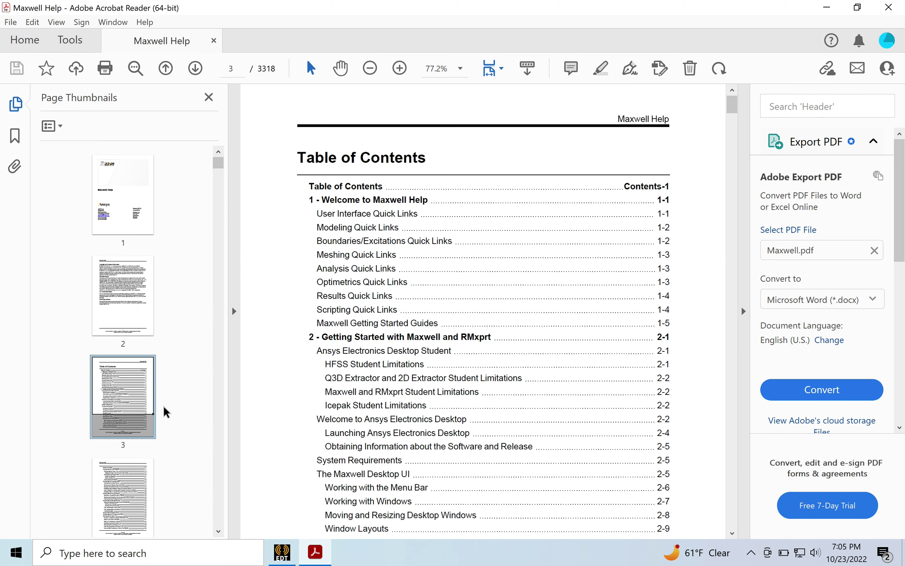
scroll(439, 409, down, 1)
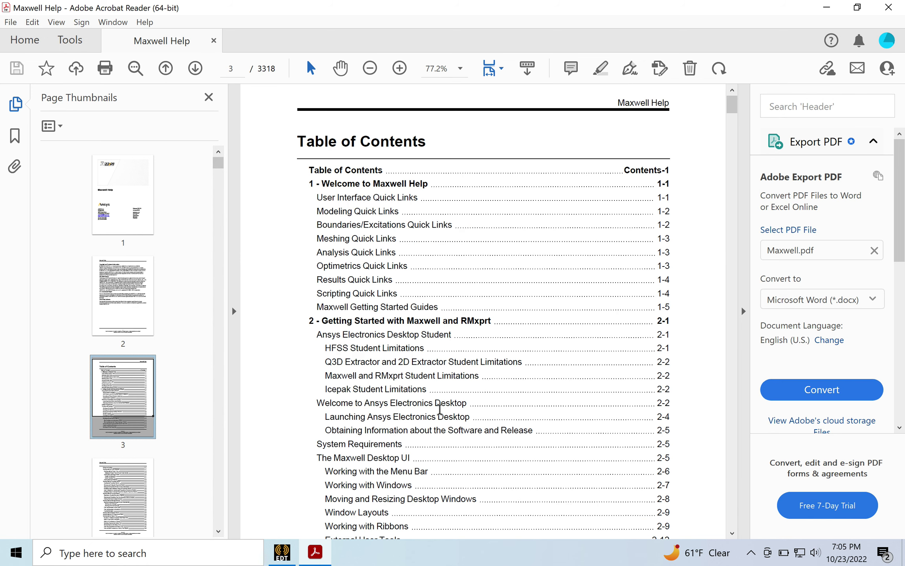
scroll(439, 409, down, 2)
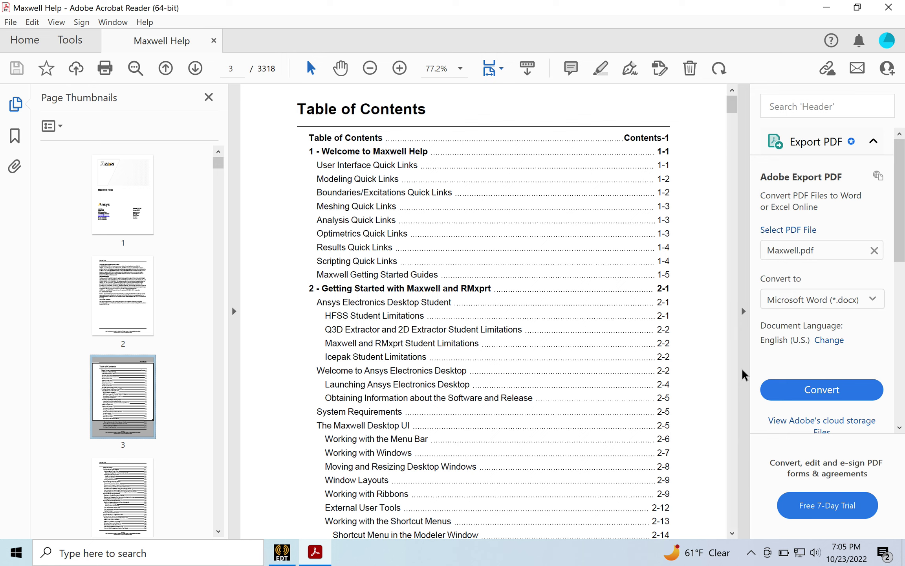
click(730, 359)
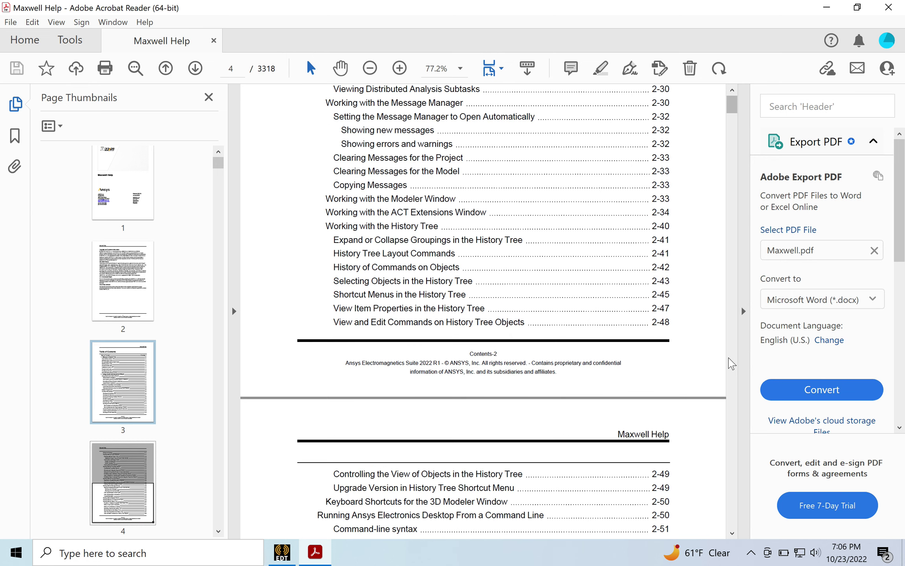
click(728, 358)
click(729, 358)
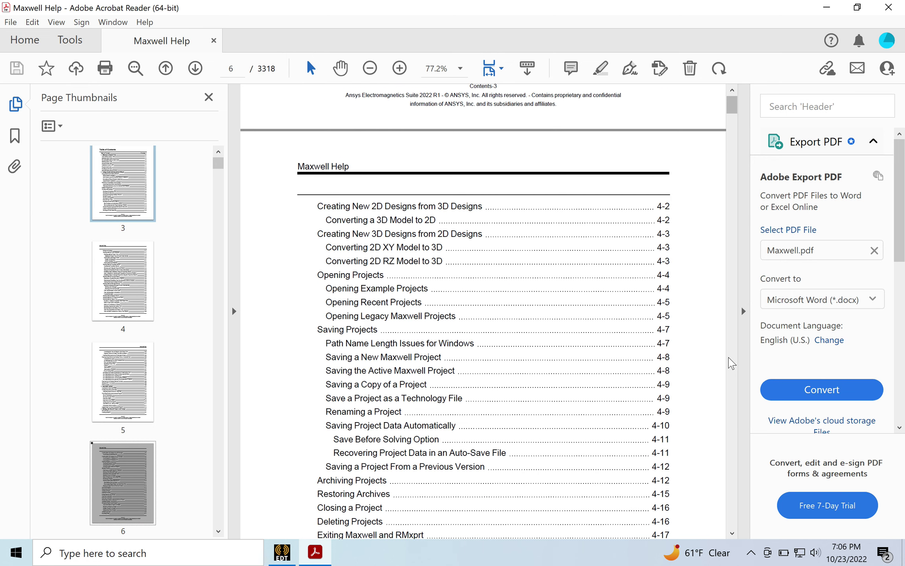
click(733, 419)
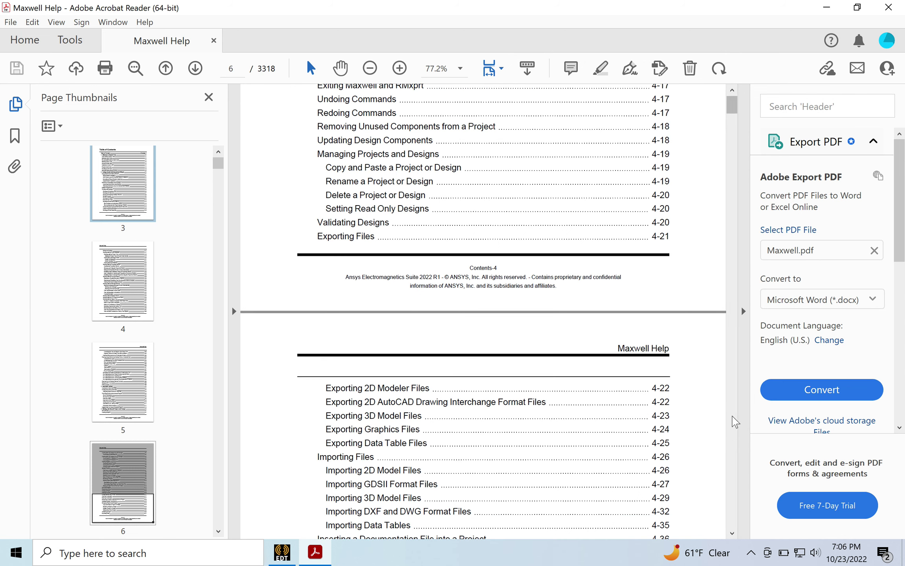
click(733, 418)
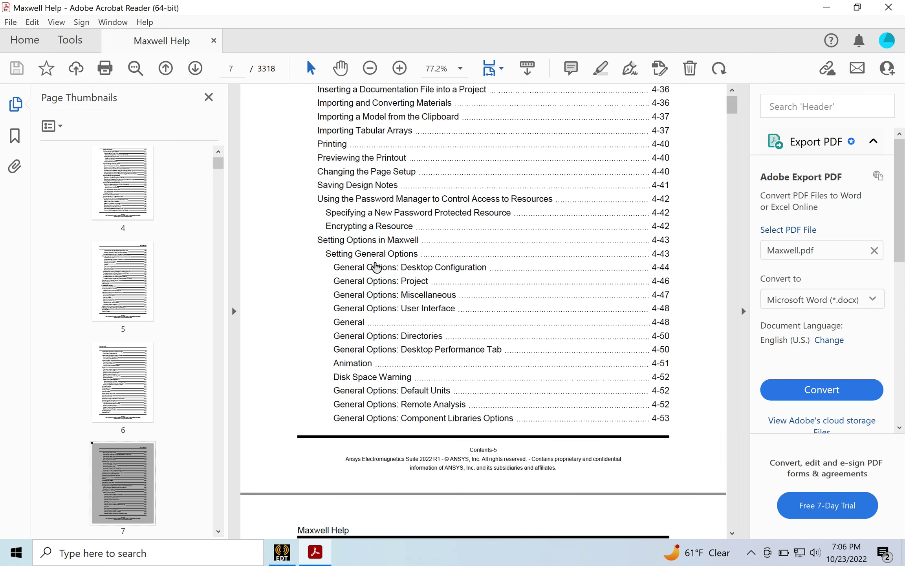
click(14, 166)
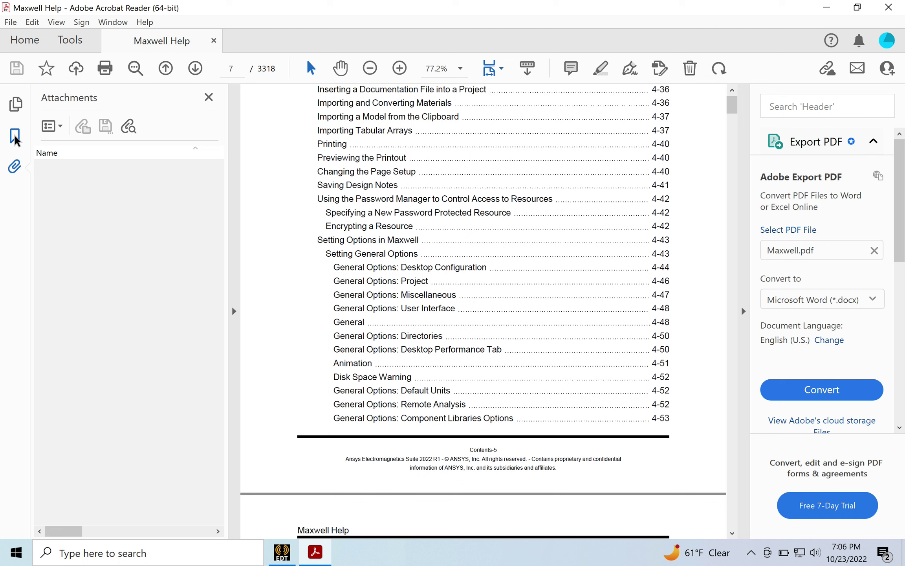
Use Bookmarks to open 'Capacitance in Terms of Charges and Voltages' on page 3071.
click(15, 137)
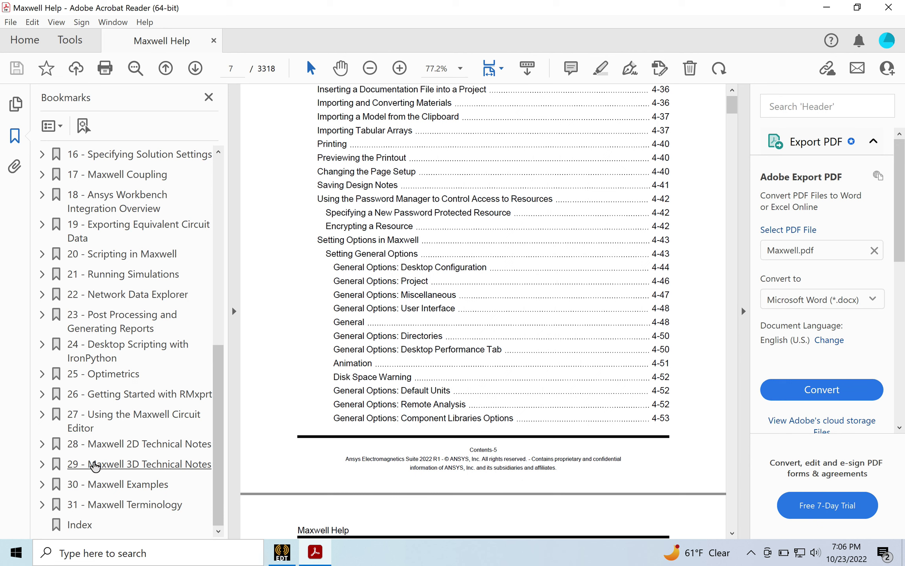
click(42, 443)
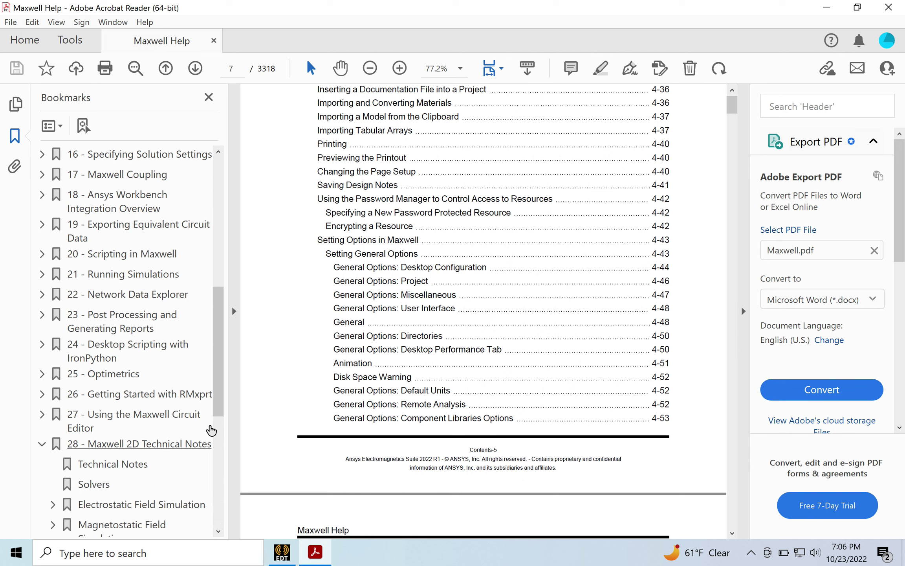
drag(220, 387, 220, 413)
click(53, 424)
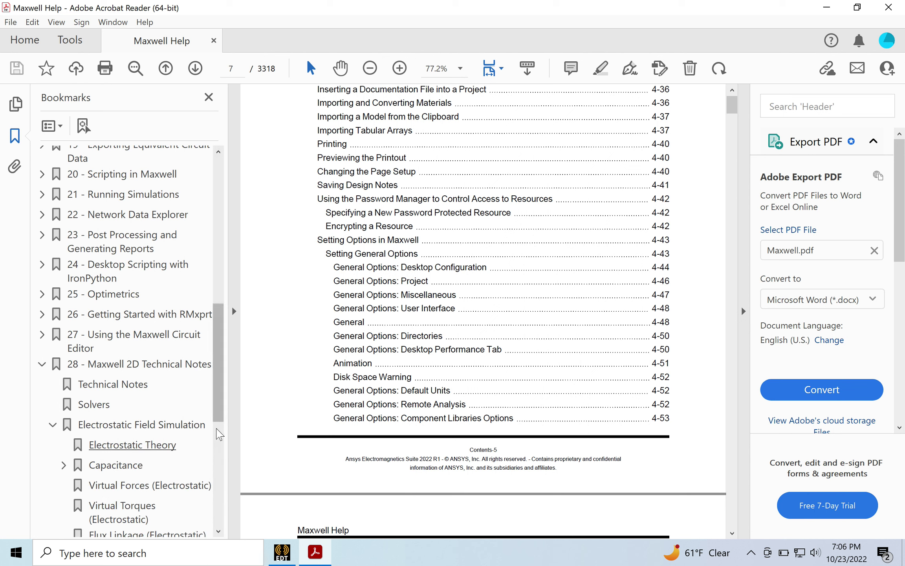
drag(222, 401, 222, 434)
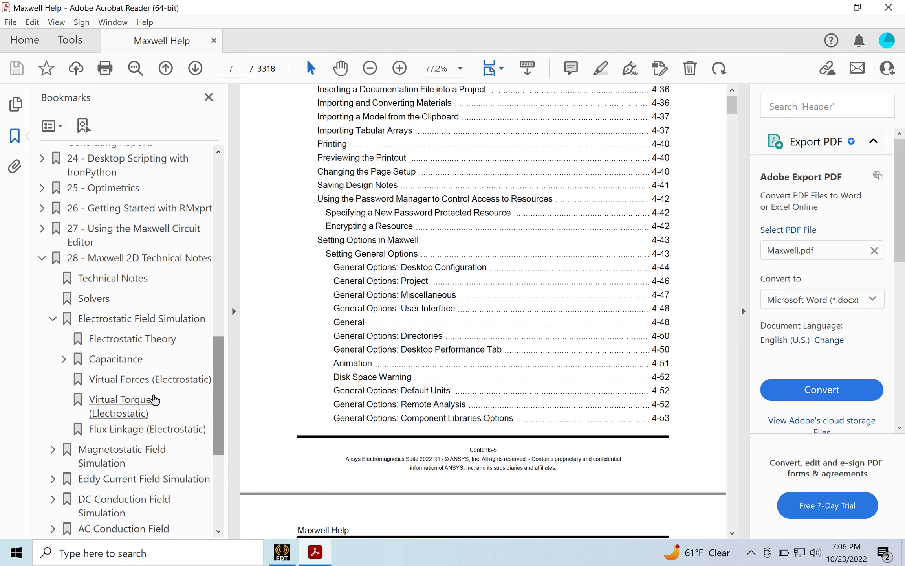
click(63, 358)
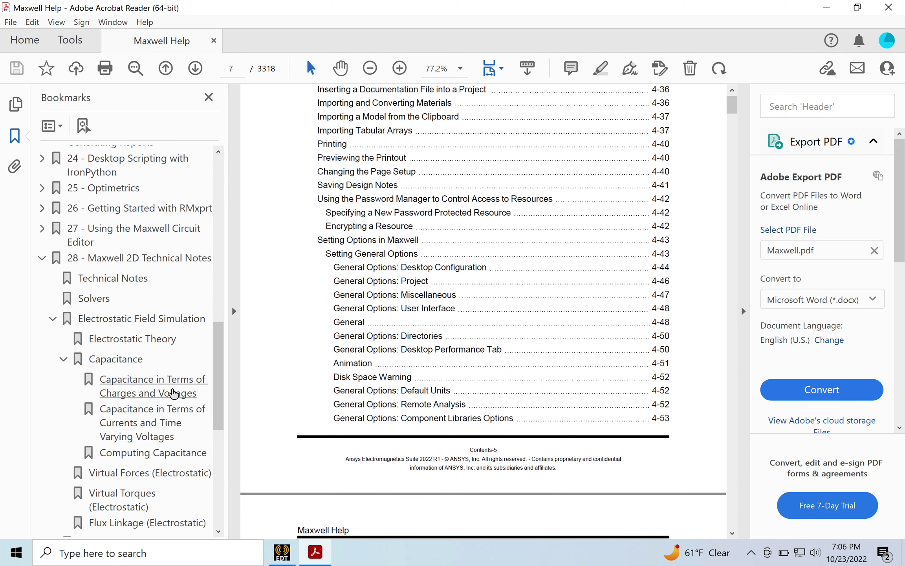
click(171, 391)
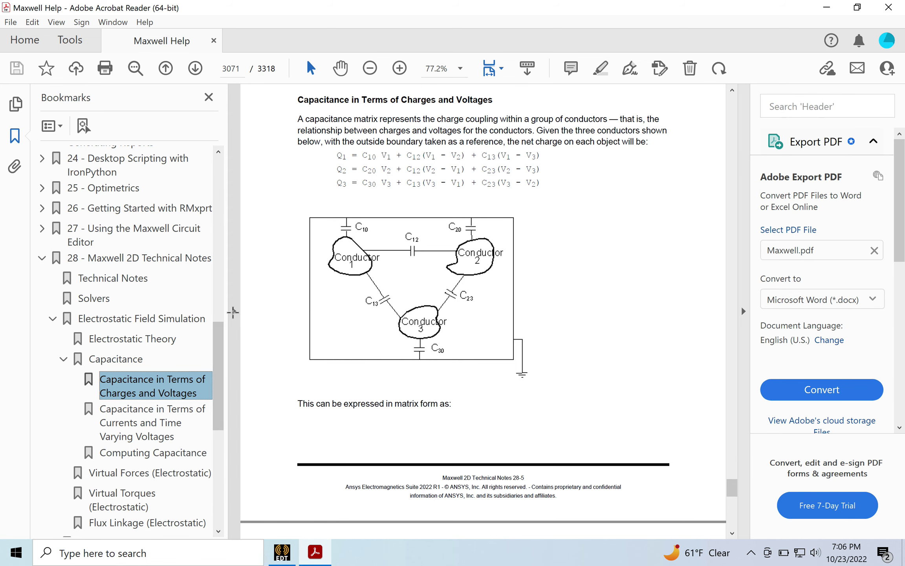
Collapse the Bookmarks pane and scroll down to the three-conductor capacitance matrix.
click(234, 312)
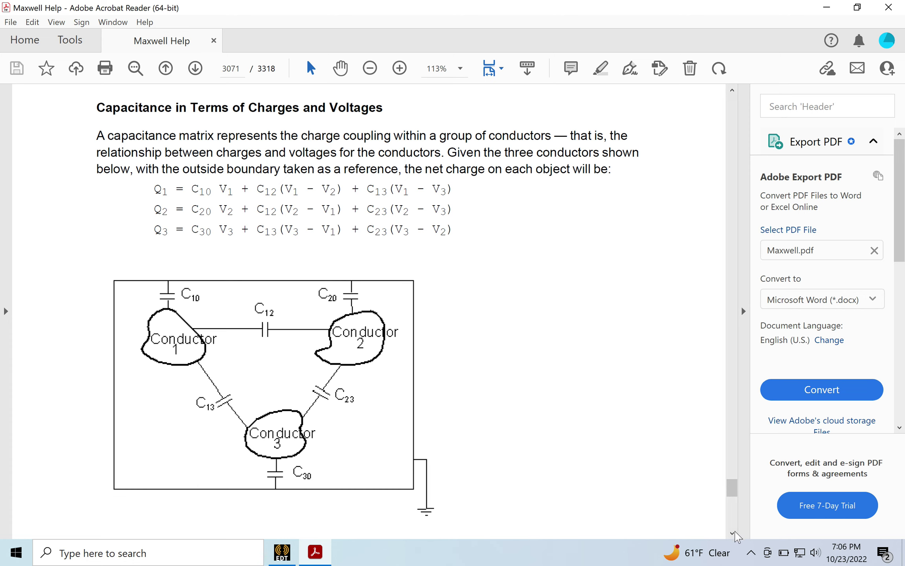
click(733, 533)
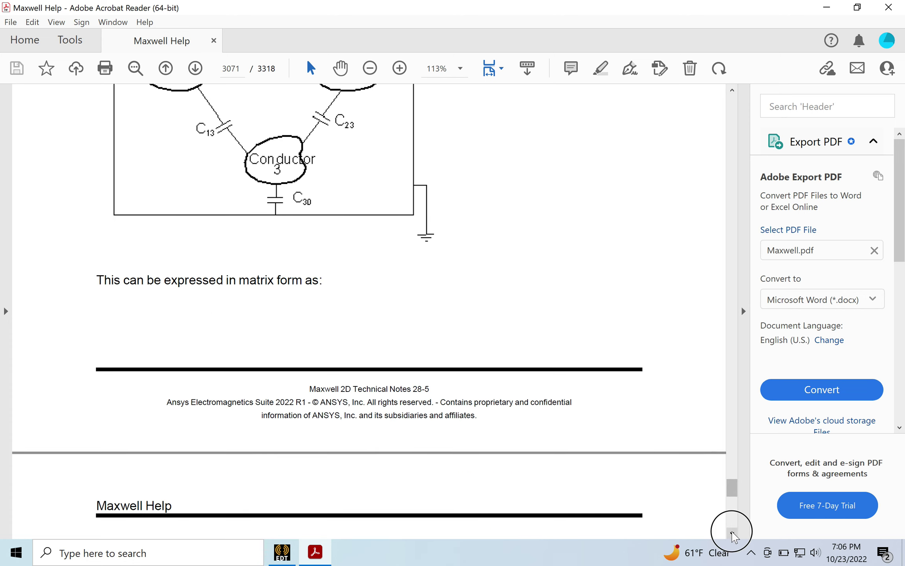
drag(733, 533, 733, 532)
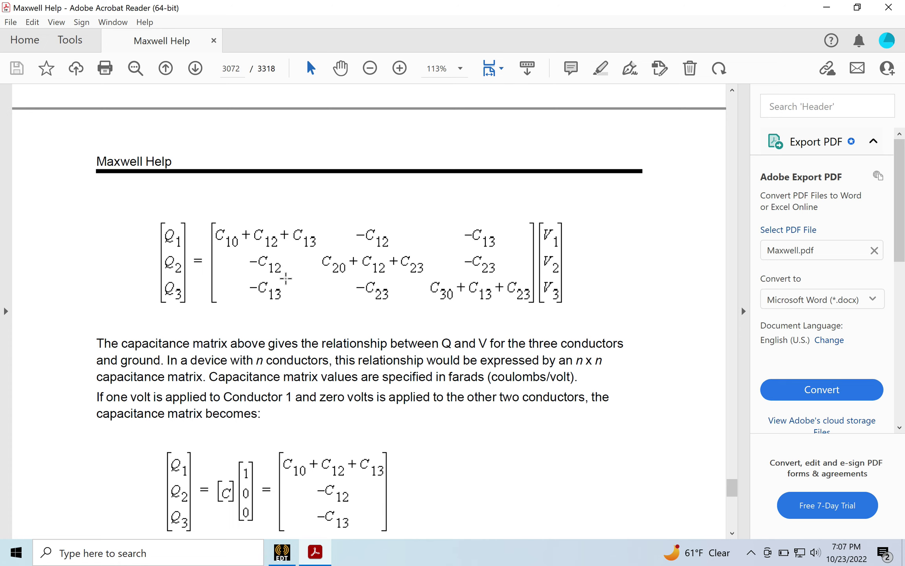
Scroll down to the diagonal, off-diagonal terms explanation and the matrix symmetry note.
click(731, 533)
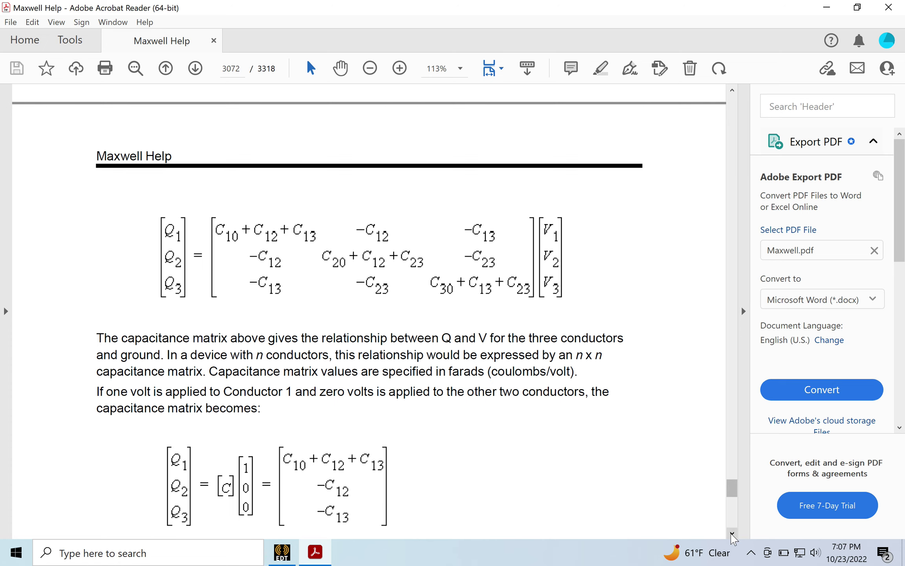
click(731, 533)
click(732, 534)
click(732, 533)
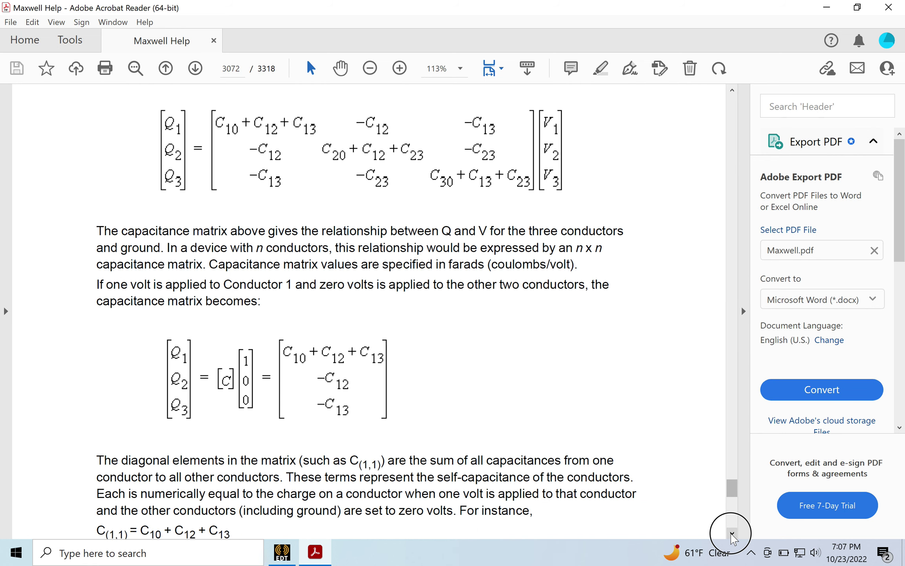
click(732, 533)
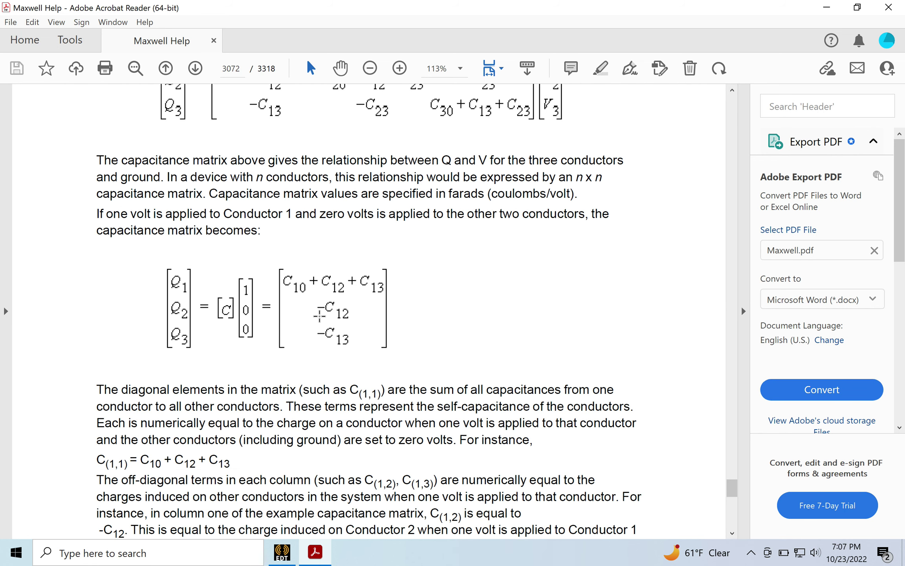
click(731, 533)
click(732, 533)
click(731, 534)
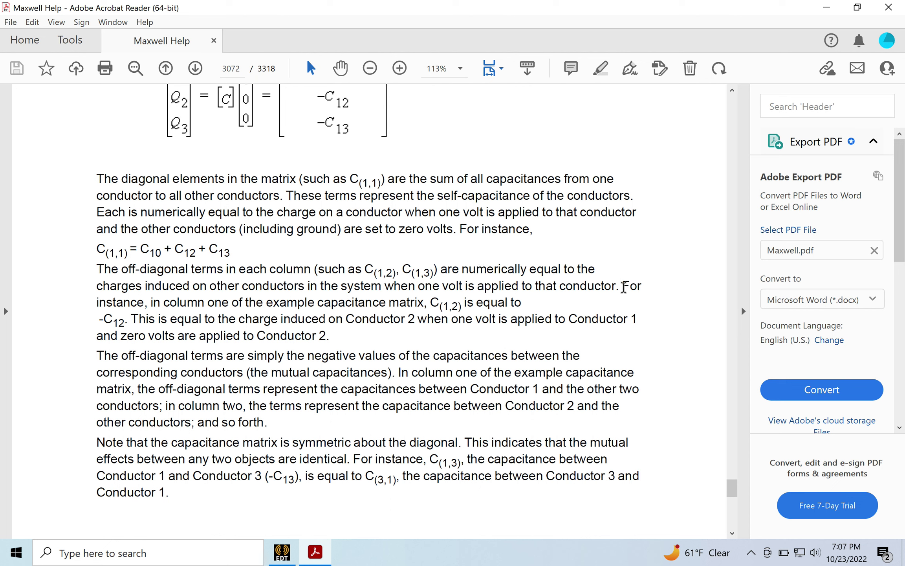
Highlight 'Conductor 1' and 'zero volts are applied to Conductor 2.' in the off-diagonal paragraph.
drag(622, 285, 394, 330)
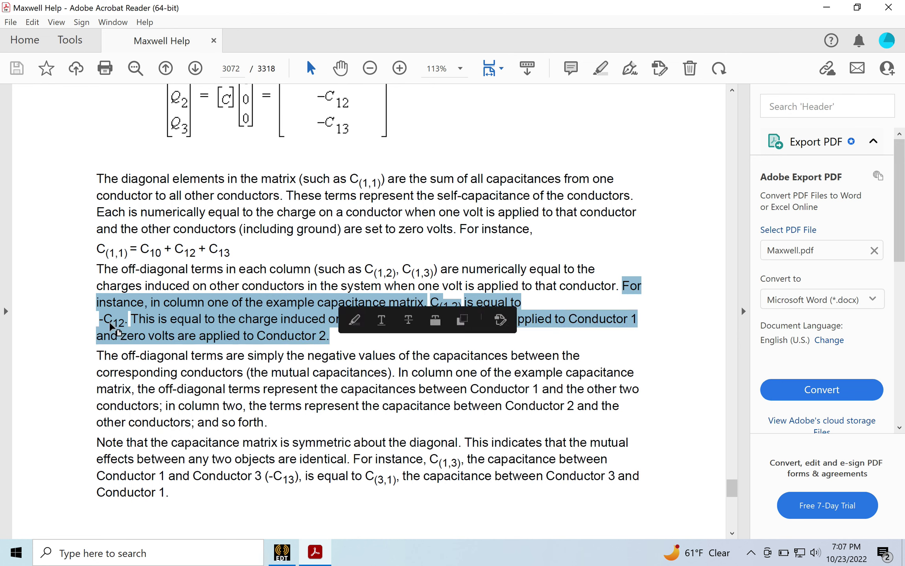
click(251, 361)
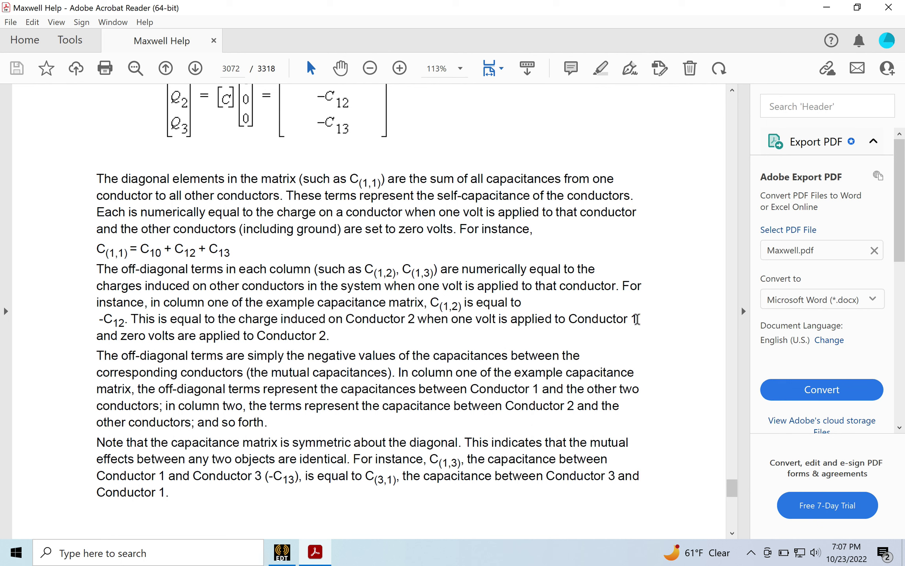
drag(637, 319, 569, 319)
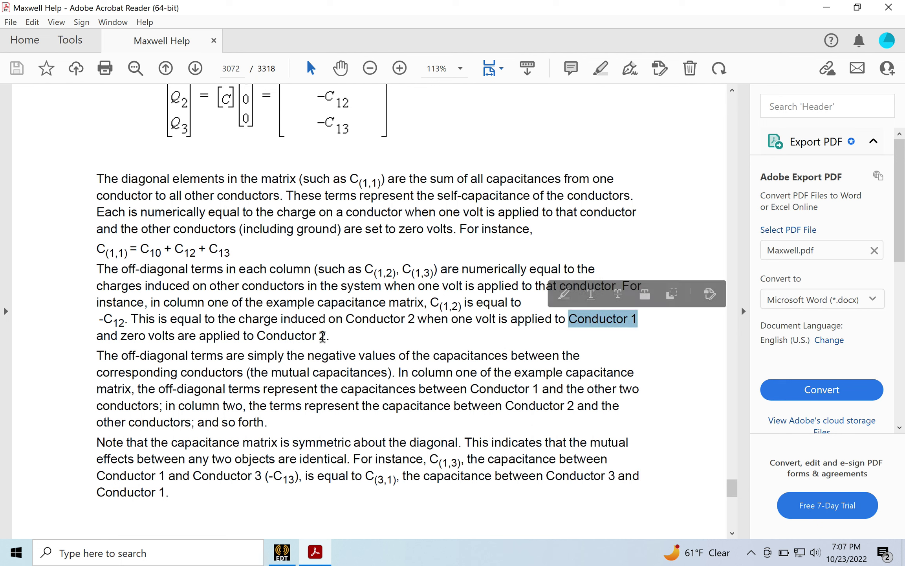
drag(329, 336, 120, 344)
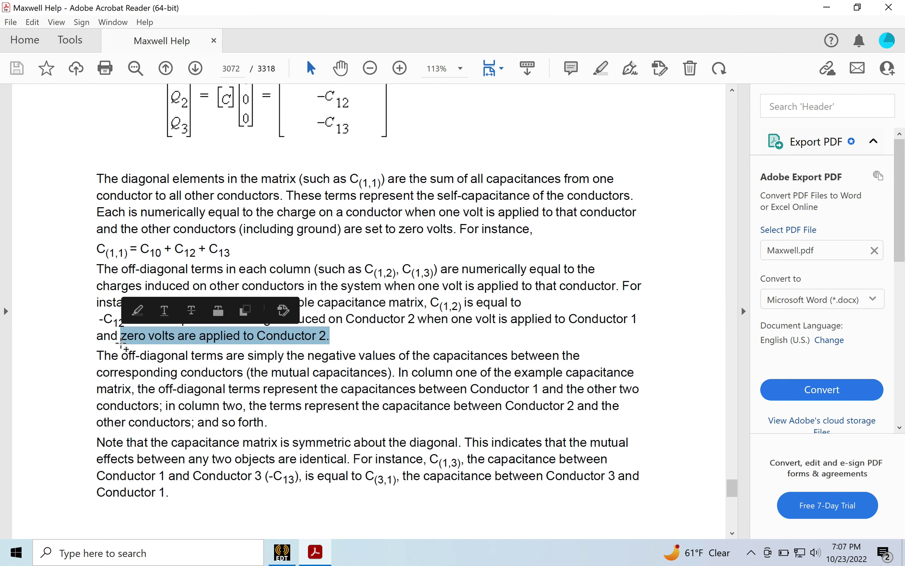
click(731, 90)
Scroll back up until the 3x3 matrix relating Q1–Q3 to V1–V3 is fully visible.
click(732, 90)
click(732, 90)
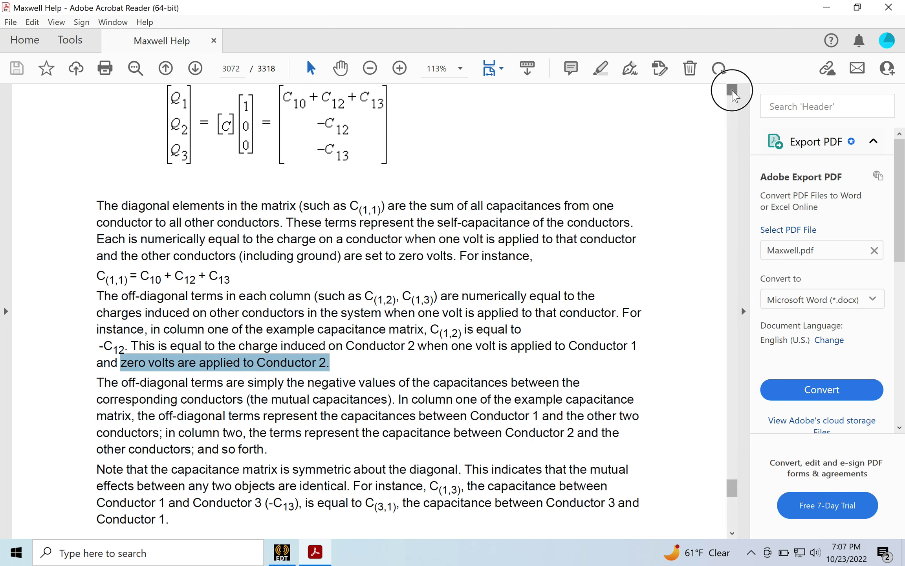
click(732, 90)
click(731, 90)
click(733, 91)
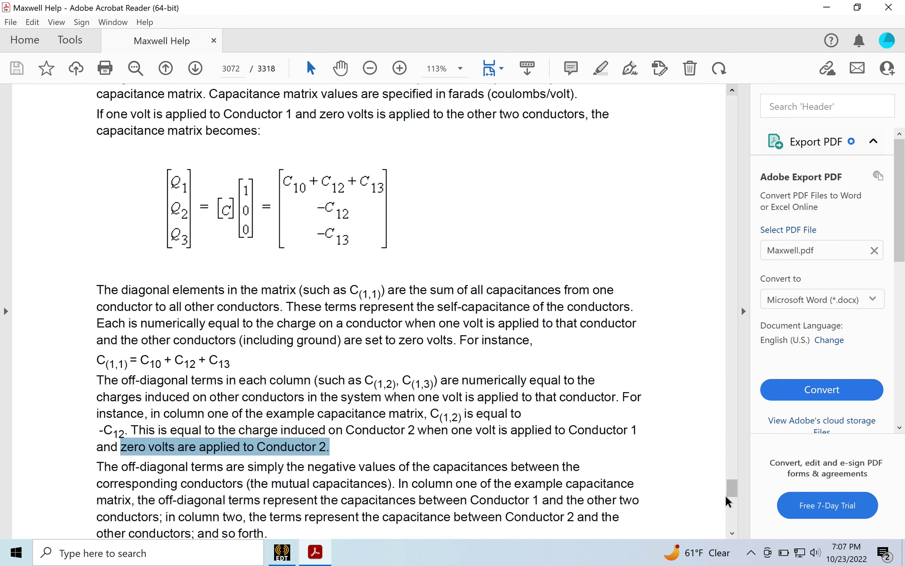
click(732, 533)
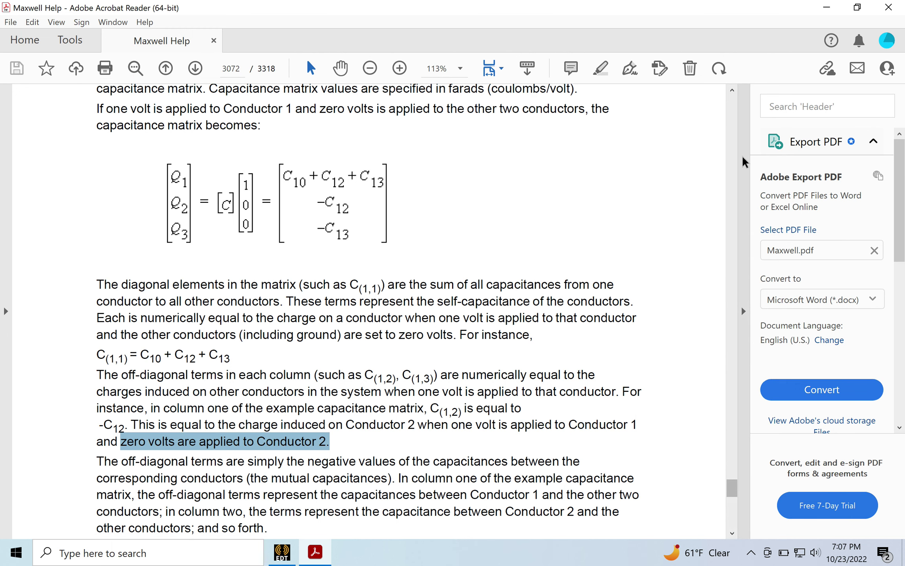
click(732, 91)
click(732, 91)
click(731, 90)
scroll(732, 91, up, 8)
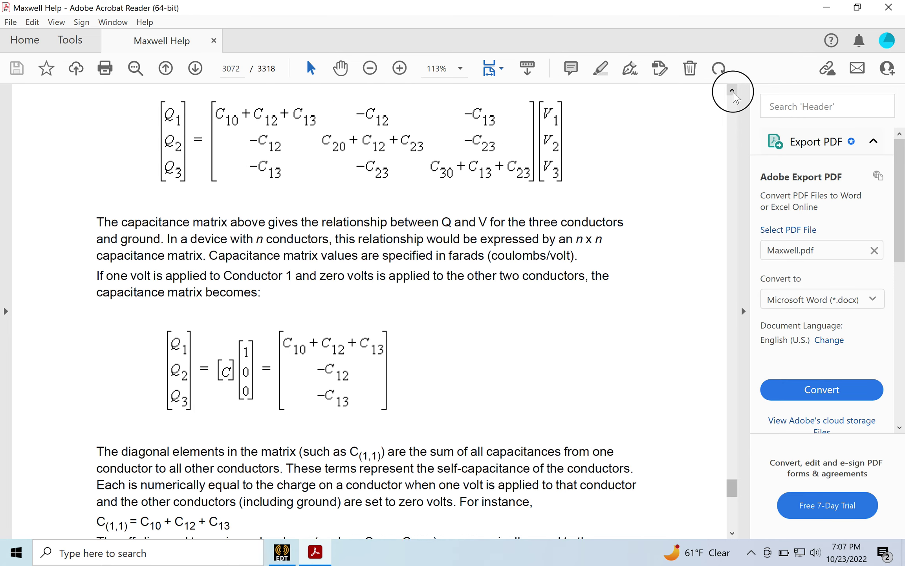